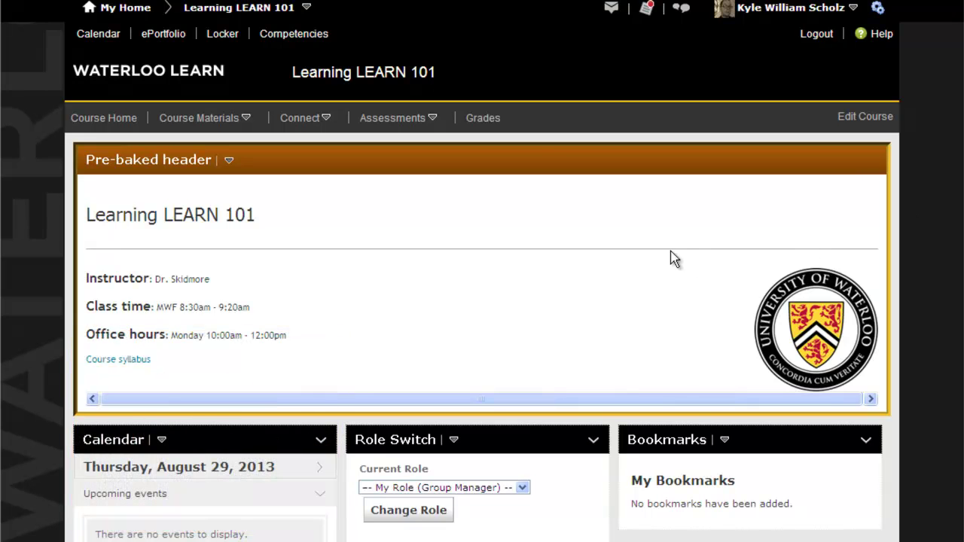
Start a new group category in the course's Groups area and name it "Esperanto Verb Groups"
{"action": "left_click", "coordinate": [312, 122]}
{"action": "left_click", "coordinate": [310, 179]}
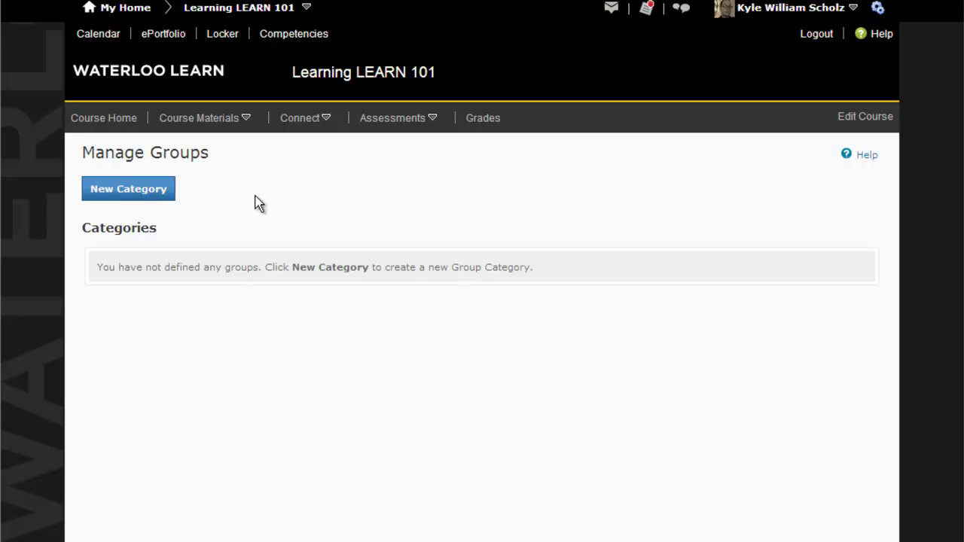
{"action": "left_click", "coordinate": [201, 227]}
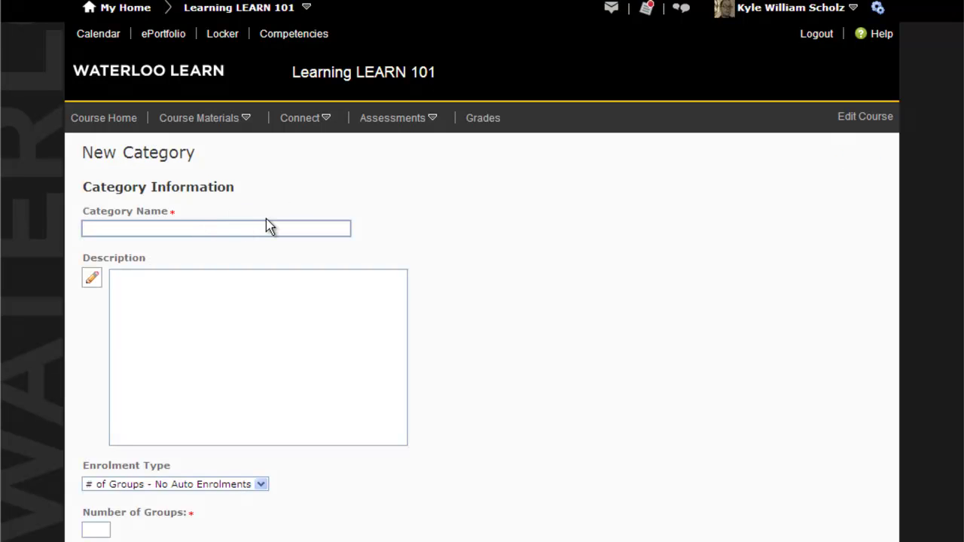
{"action": "type", "text": "Esperanto Verb Grous"}
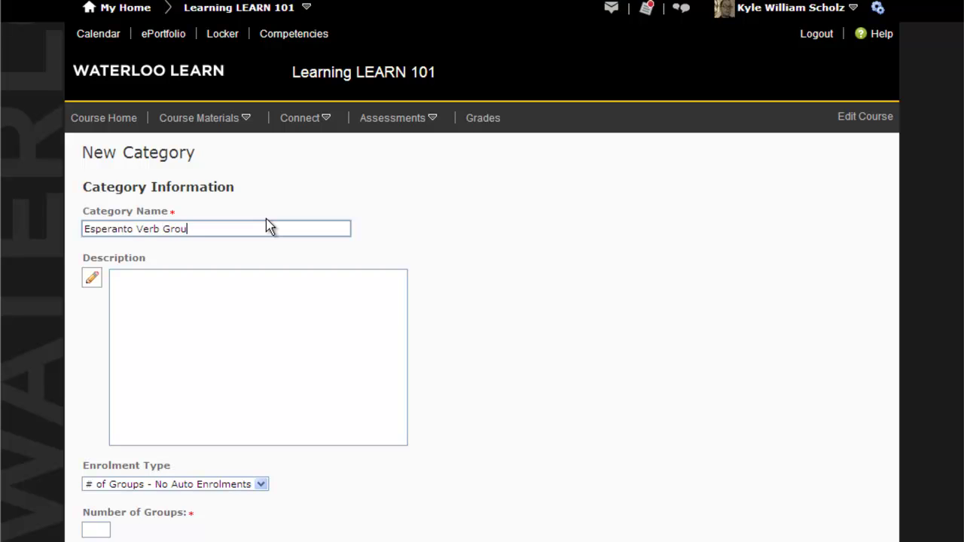
{"action": "key", "text": "BackSpace"}
{"action": "type", "text": "ps"}
Set the category's enrolment type to "Groups of #" with 2 users per group
{"action": "scroll", "coordinate": [406, 366], "scroll_direction": "down", "scroll_amount": 1}
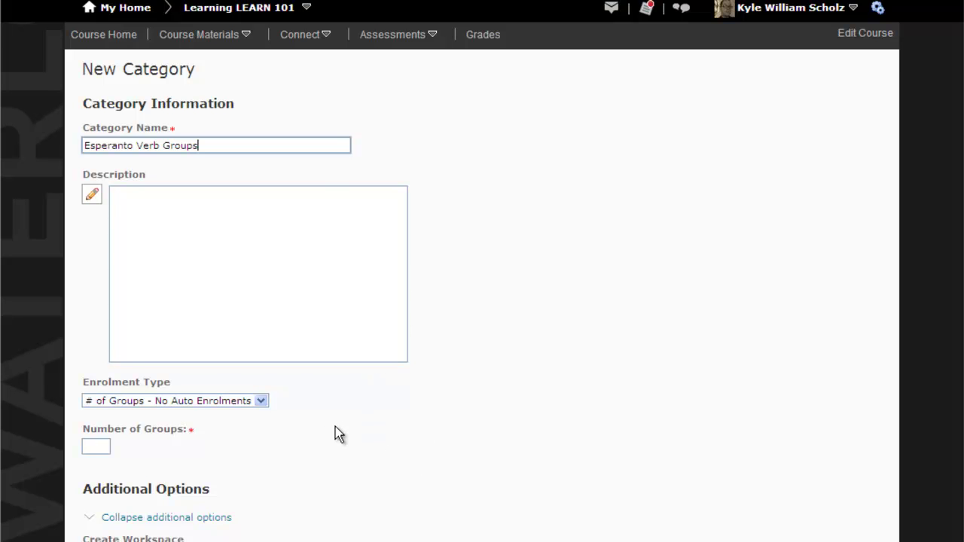
{"action": "scroll", "coordinate": [335, 433], "scroll_direction": "down", "scroll_amount": 3}
{"action": "left_click", "coordinate": [215, 292]}
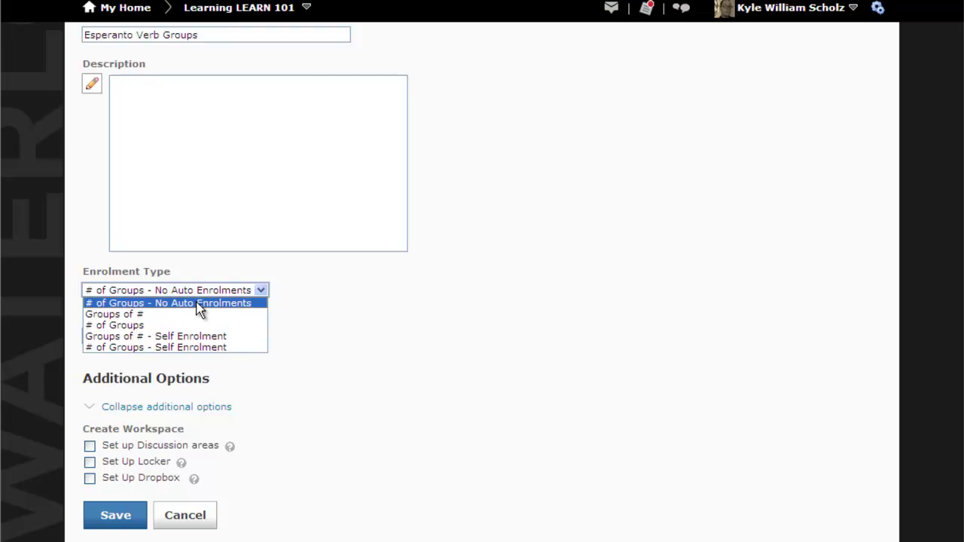
{"action": "left_click", "coordinate": [129, 317]}
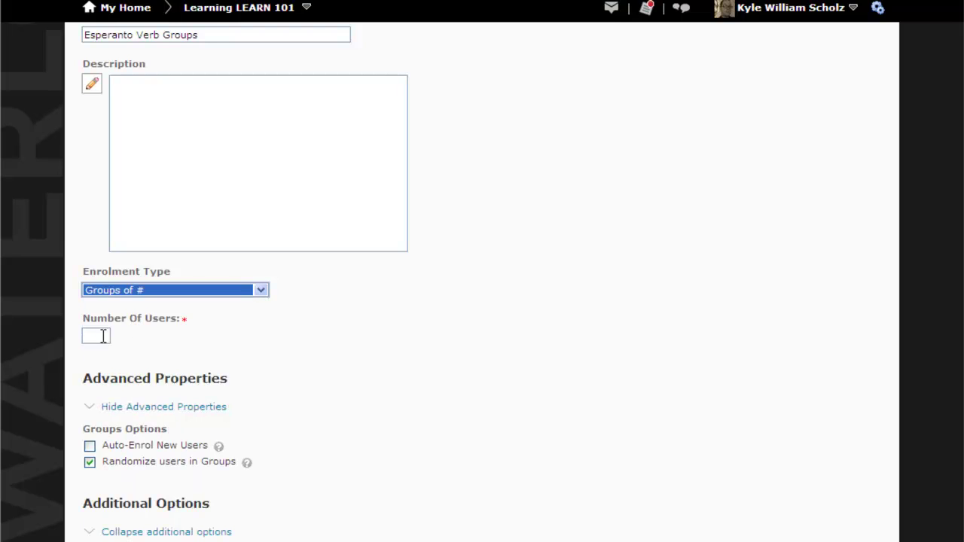
{"action": "left_click", "coordinate": [103, 336]}
{"action": "type", "text": "2"}
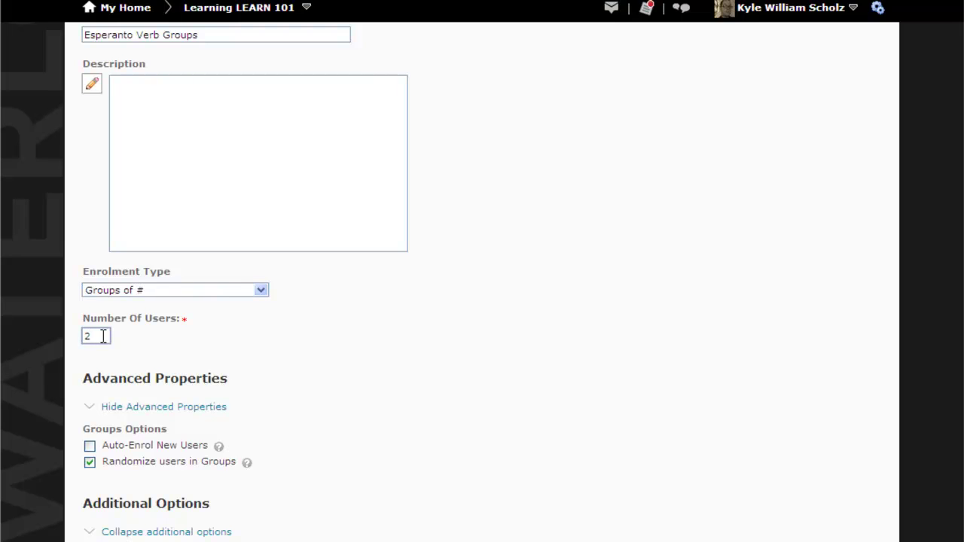
Enable auto-enrolment of new users plus discussion area and dropbox setup for the category, and save it
{"action": "scroll", "coordinate": [207, 344], "scroll_direction": "down", "scroll_amount": 2}
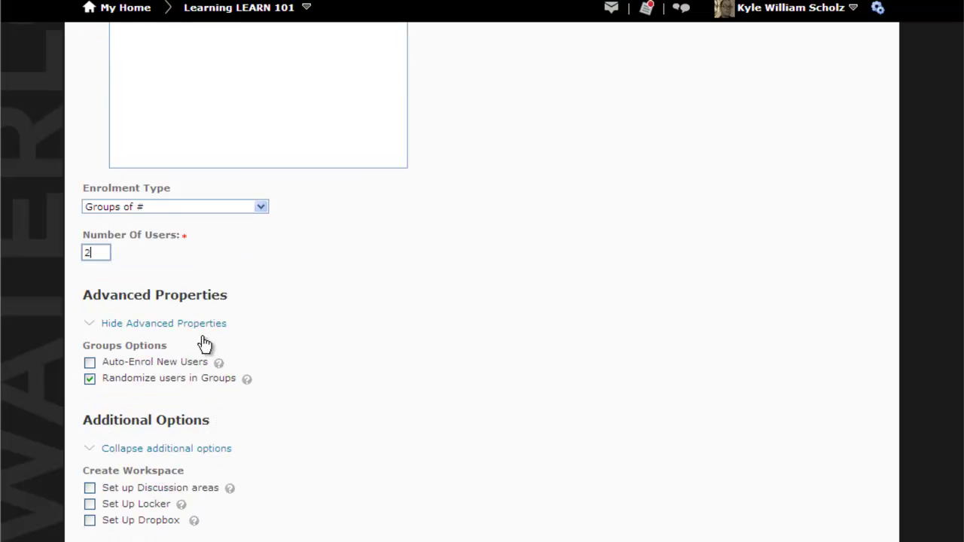
{"action": "left_click", "coordinate": [89, 364]}
{"action": "scroll", "coordinate": [291, 366], "scroll_direction": "down", "scroll_amount": 1}
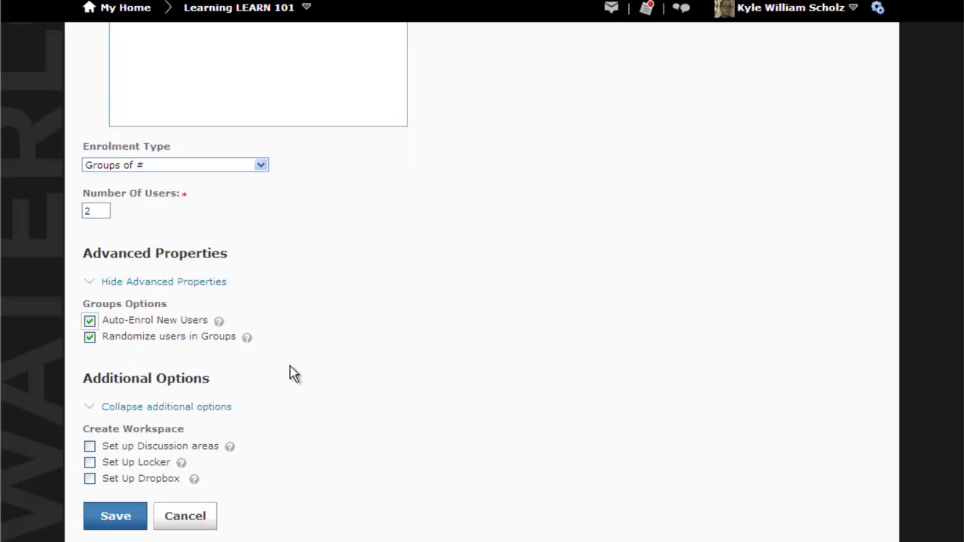
{"action": "left_click", "coordinate": [90, 447]}
{"action": "left_click", "coordinate": [89, 478]}
{"action": "left_click", "coordinate": [110, 518]}
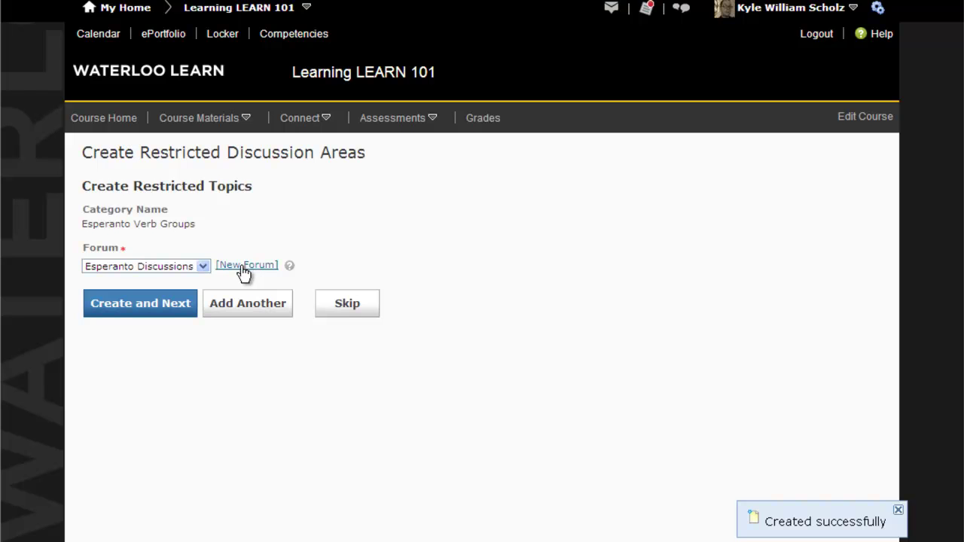
Create a new forum titled "Esperanto Verbs" and create the groups' restricted discussion topics in it
{"action": "left_click", "coordinate": [243, 270]}
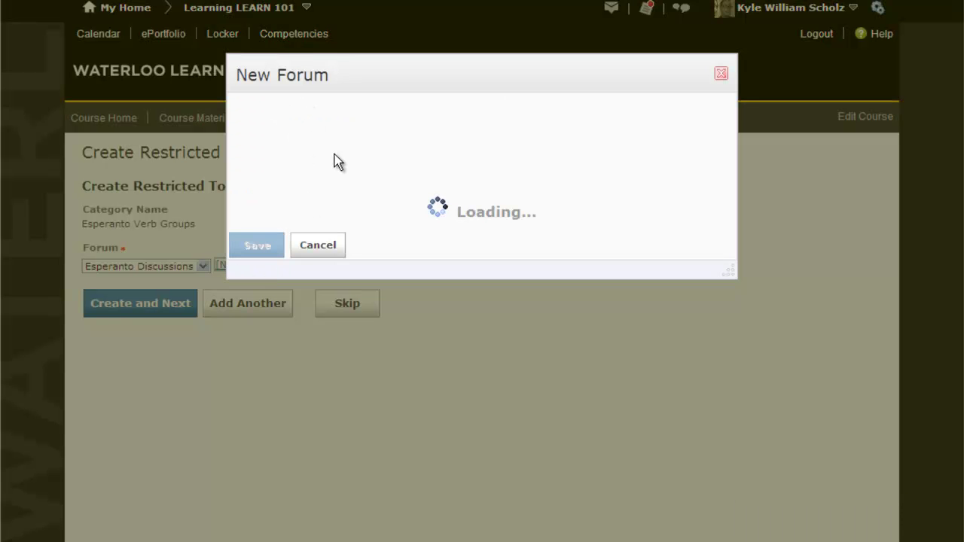
{"action": "left_click", "coordinate": [310, 161]}
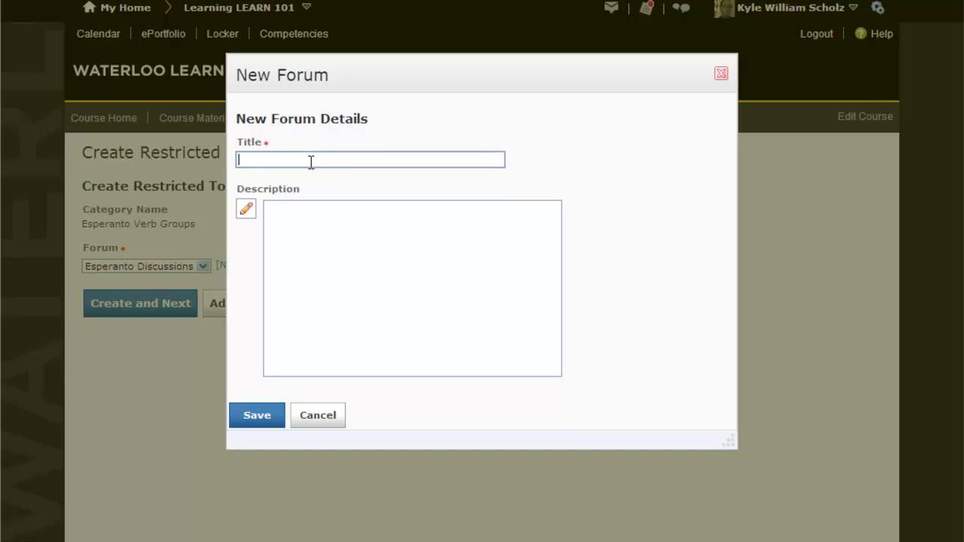
{"action": "type", "text": "Esperanto Verbs"}
{"action": "left_click", "coordinate": [266, 160]}
{"action": "type", "text": "a"}
{"action": "left_click", "coordinate": [277, 415]}
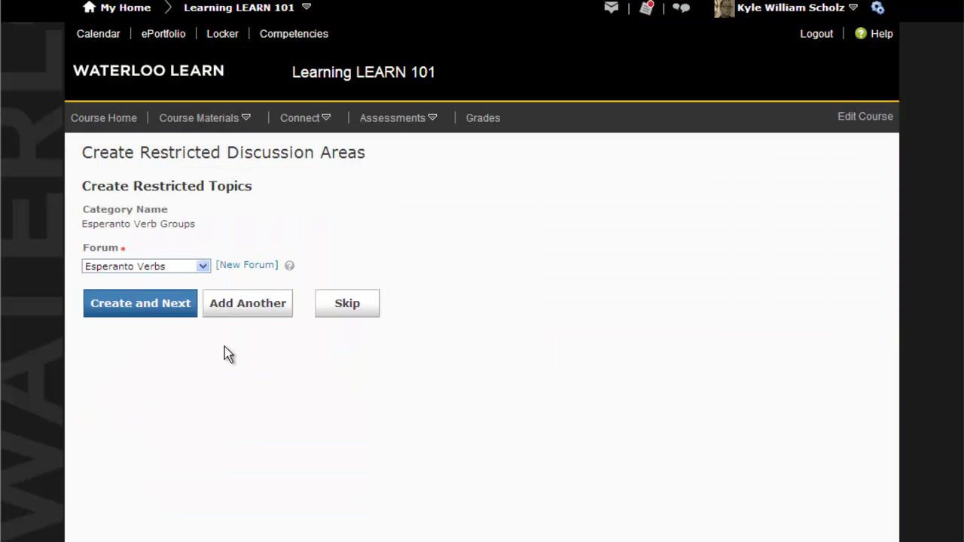
{"action": "left_click", "coordinate": [154, 304]}
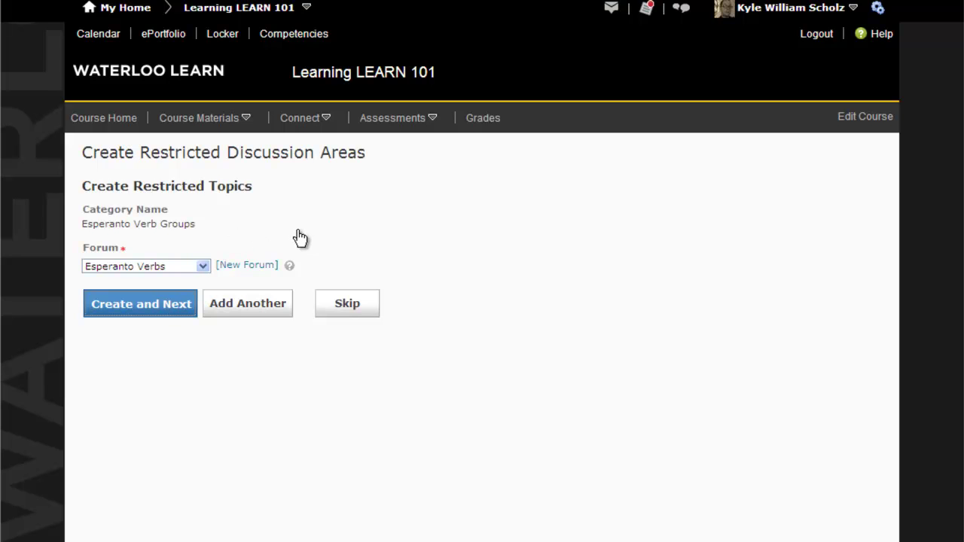
Create a group submission dropbox folder named "Esperanto Verbs", leaving the other folder properties at their defaults
{"action": "left_click", "coordinate": [213, 228]}
{"action": "type", "text": "Esperanto Verbs"}
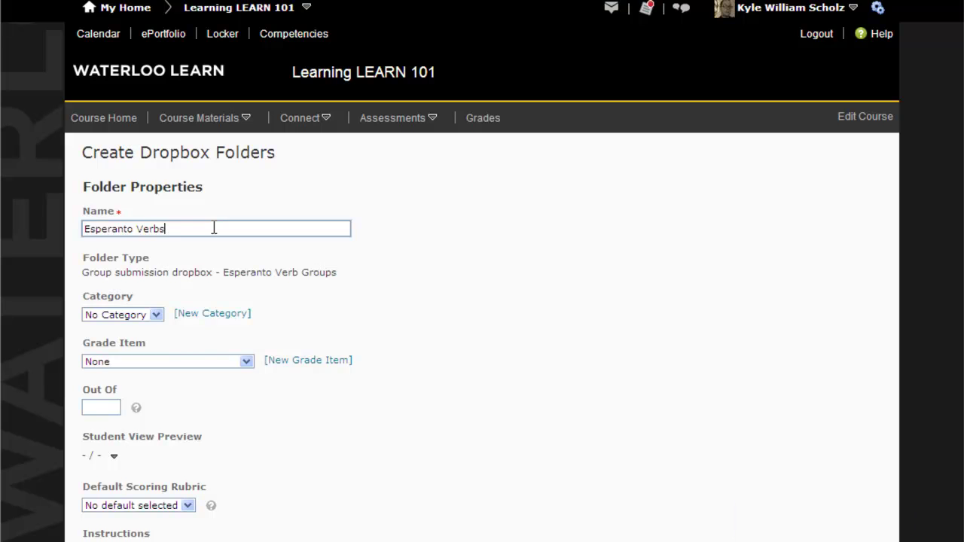
{"action": "scroll", "coordinate": [226, 264], "scroll_direction": "down", "scroll_amount": 2}
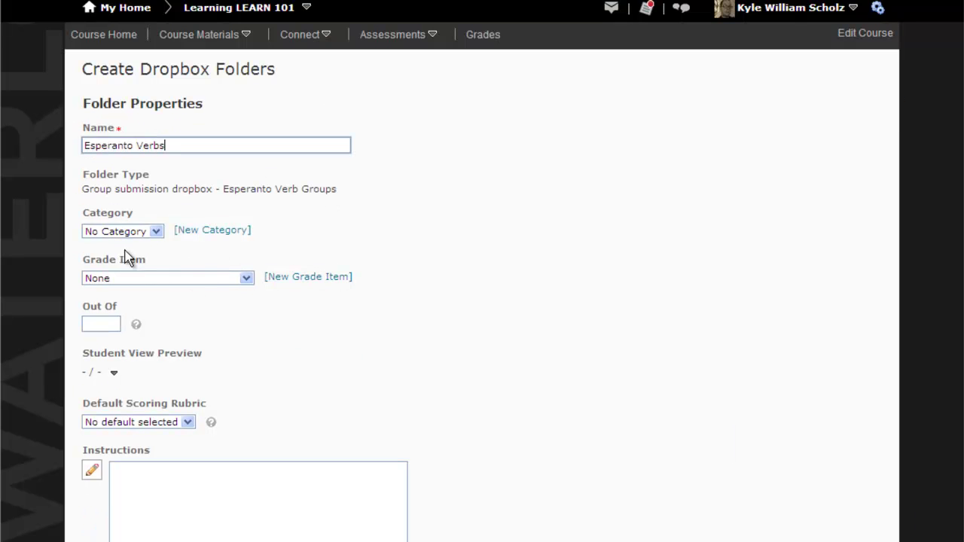
{"action": "scroll", "coordinate": [248, 301], "scroll_direction": "down", "scroll_amount": 6}
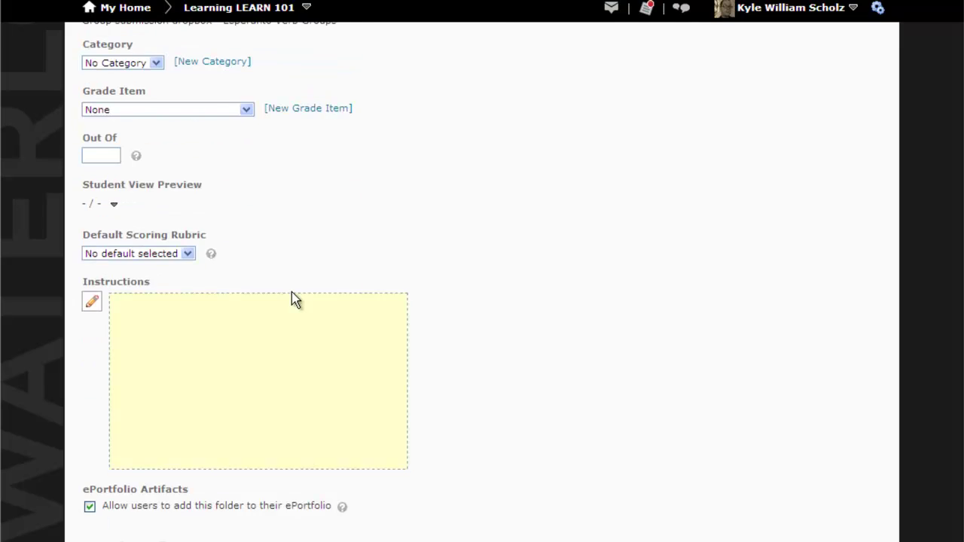
{"action": "scroll", "coordinate": [278, 354], "scroll_direction": "down", "scroll_amount": 3}
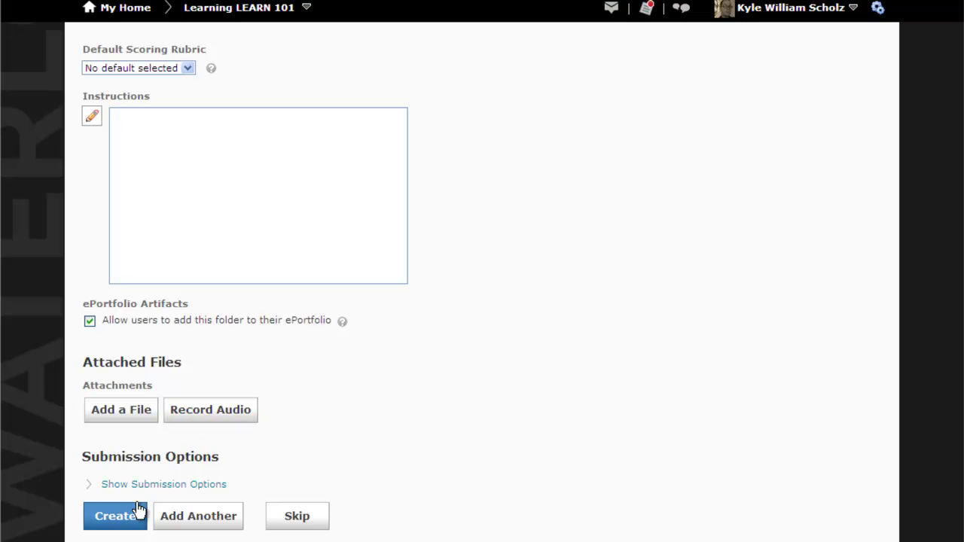
{"action": "left_click", "coordinate": [120, 521]}
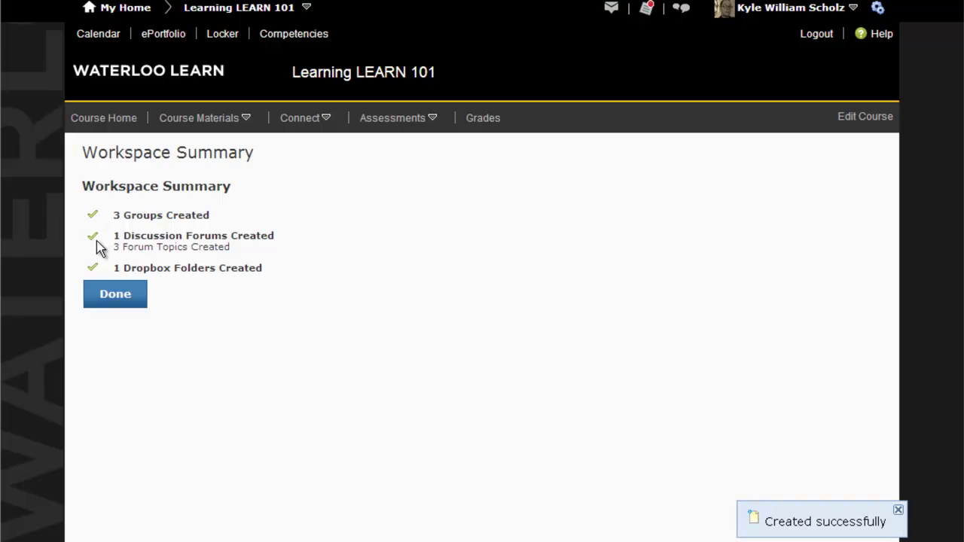
Finish the workspace summary and return to the course's Groups area
{"action": "left_click", "coordinate": [114, 293]}
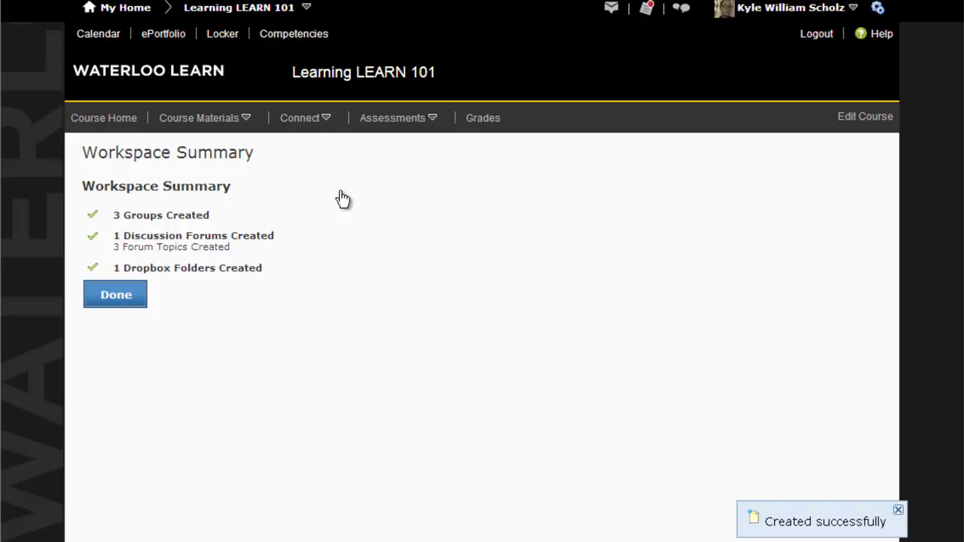
{"action": "left_click", "coordinate": [319, 120]}
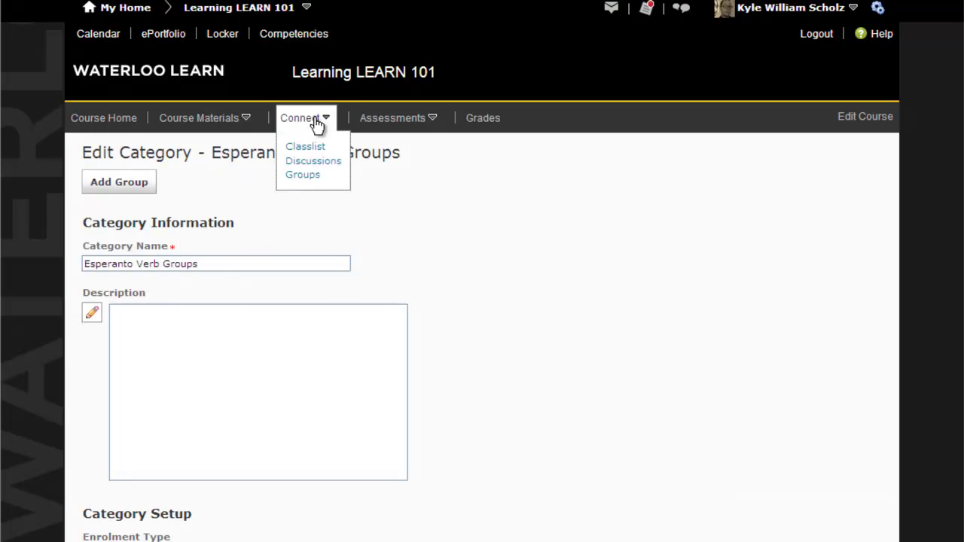
{"action": "left_click", "coordinate": [304, 176]}
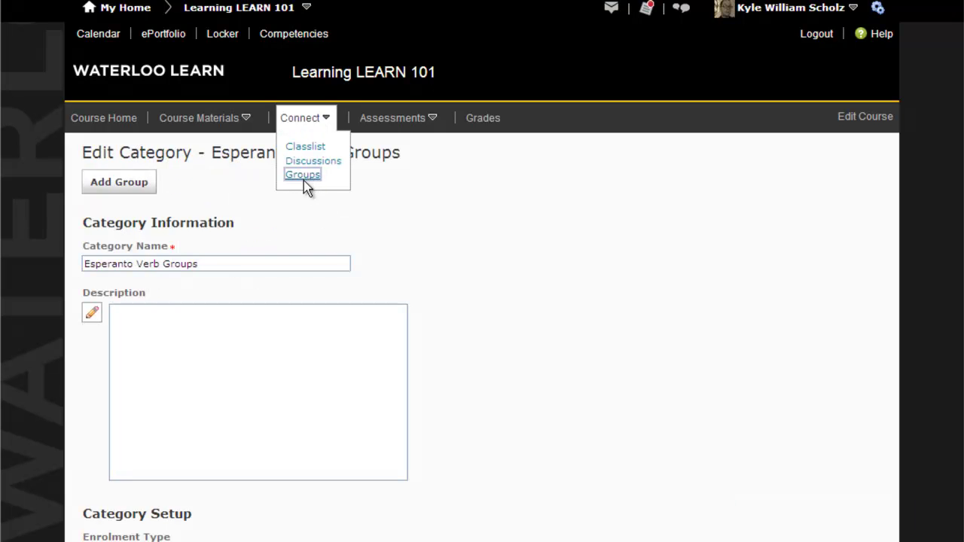